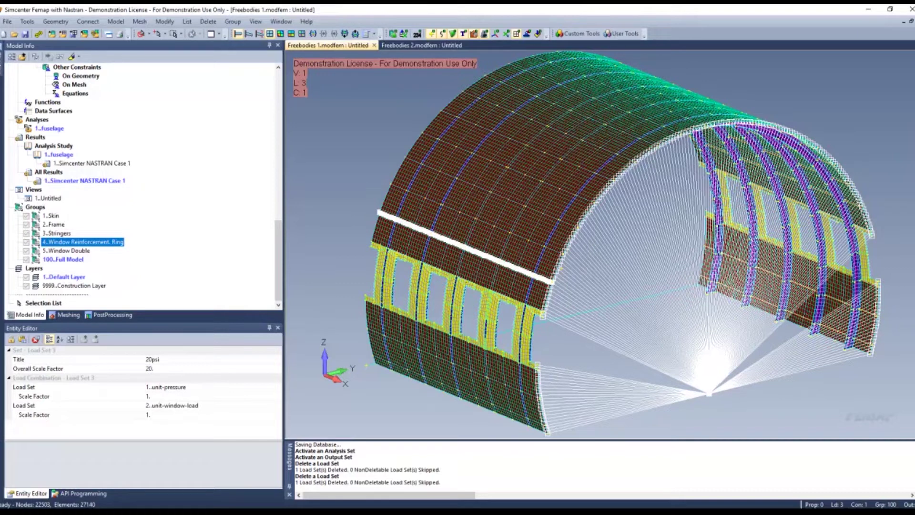
# Select the 1..Skin and 4..Window Reinforcement. Ring groups and highlight the ring elements.
pyautogui.click(51, 216)
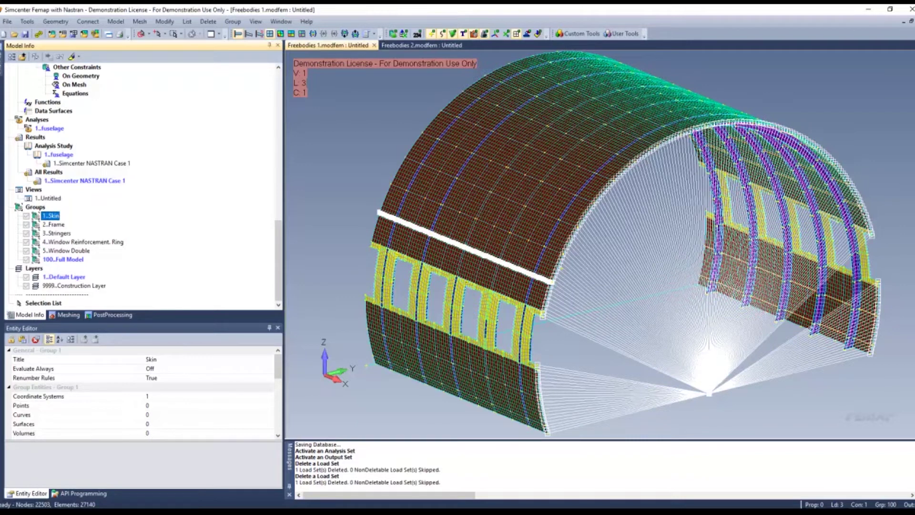
pyautogui.click(98, 243)
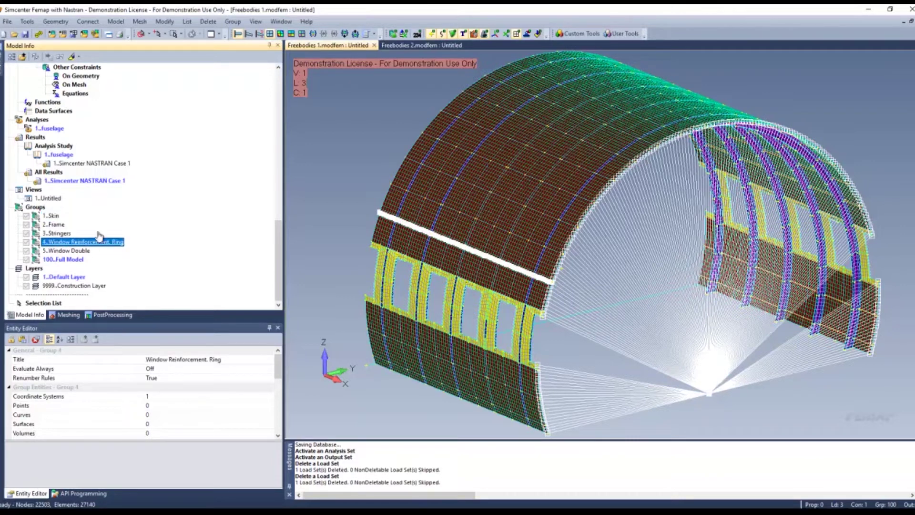
pyautogui.click(72, 57)
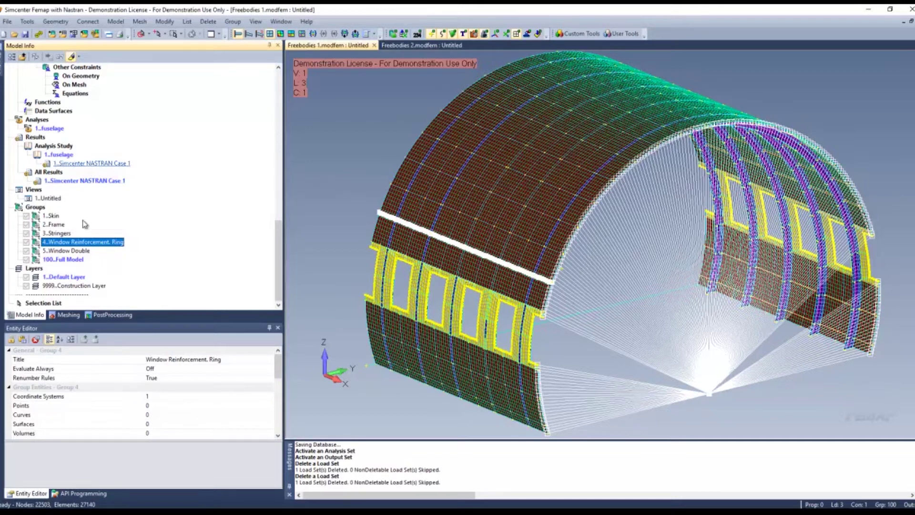
# Turn on Show Freebody Elements in the PostProcessing Toolbox.
pyautogui.moveTo(278, 251)
pyautogui.mouseDown()
pyautogui.moveTo(278, 242)
pyautogui.moveTo(278, 251)
pyautogui.mouseUp()
pyautogui.click(97, 315)
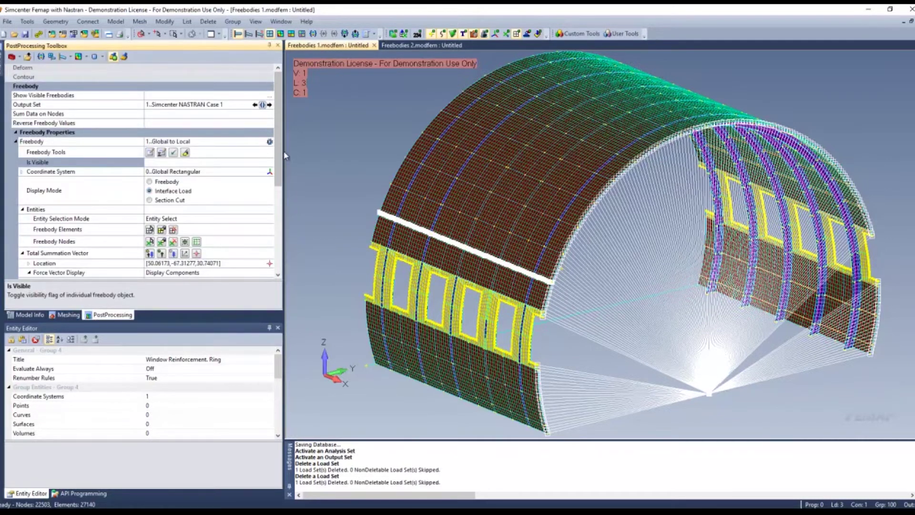
pyautogui.moveTo(281, 171); pyautogui.dragTo(280, 182)
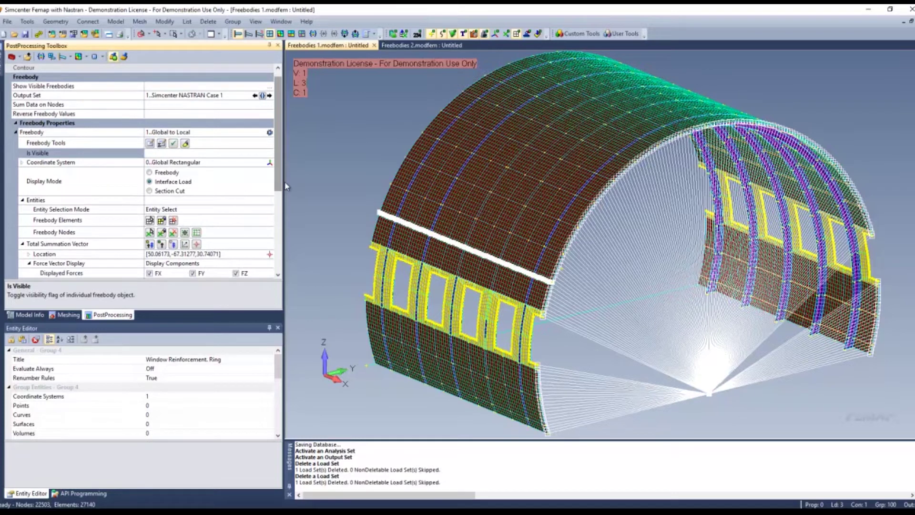
pyautogui.click(162, 221)
pyautogui.click(162, 221)
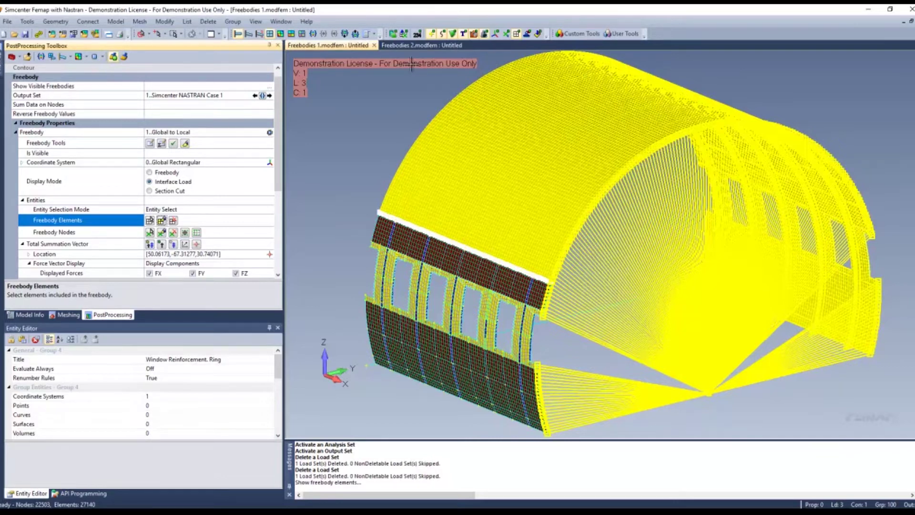
# Make freebody 1..Global to Local visible on the Freebodies 1 global model.
pyautogui.click(407, 45)
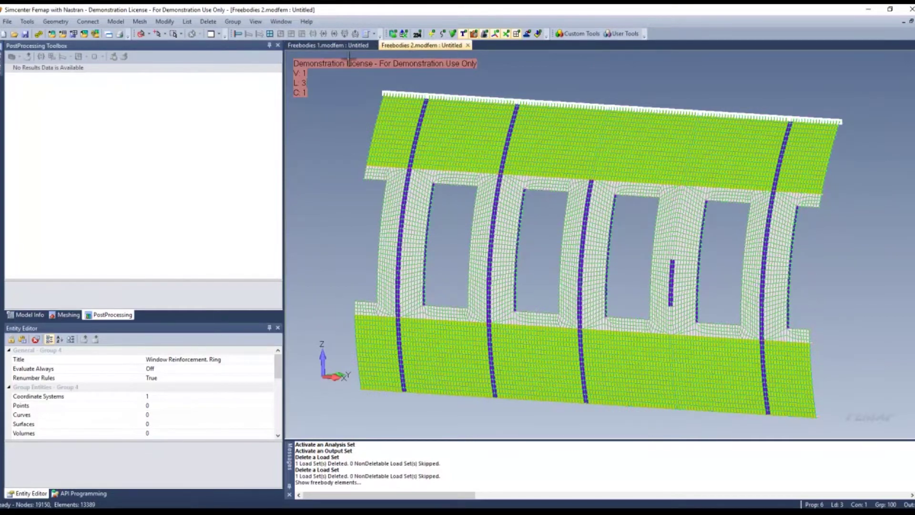
pyautogui.click(328, 44)
pyautogui.scroll(5, 466, 335)
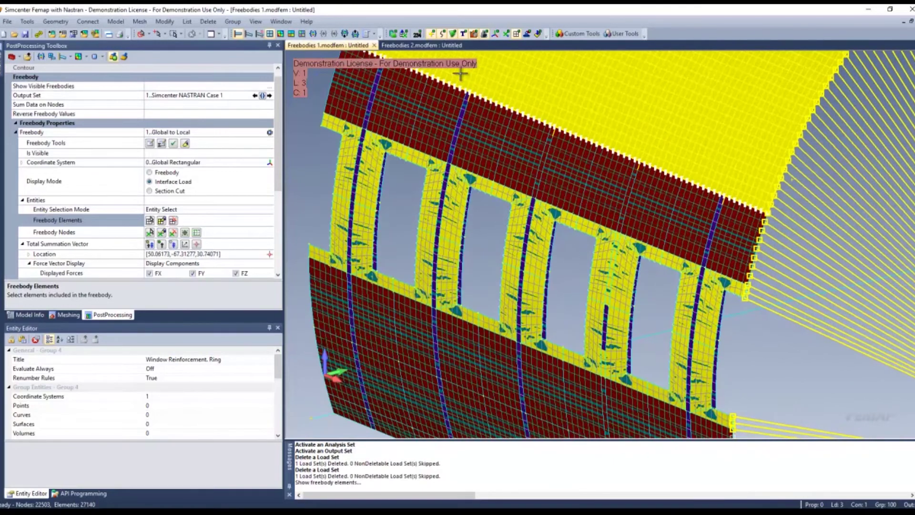
pyautogui.click(431, 33)
pyautogui.scroll(-2, 518, 351)
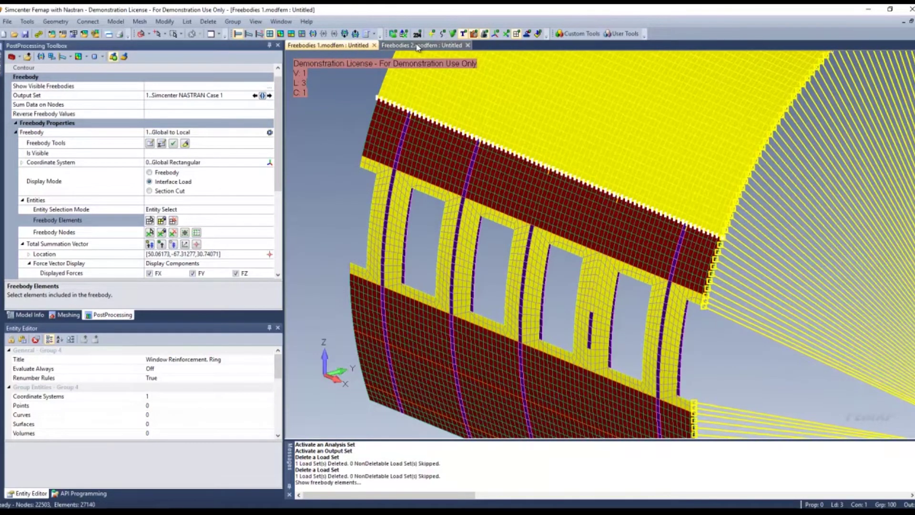
pyautogui.click(417, 45)
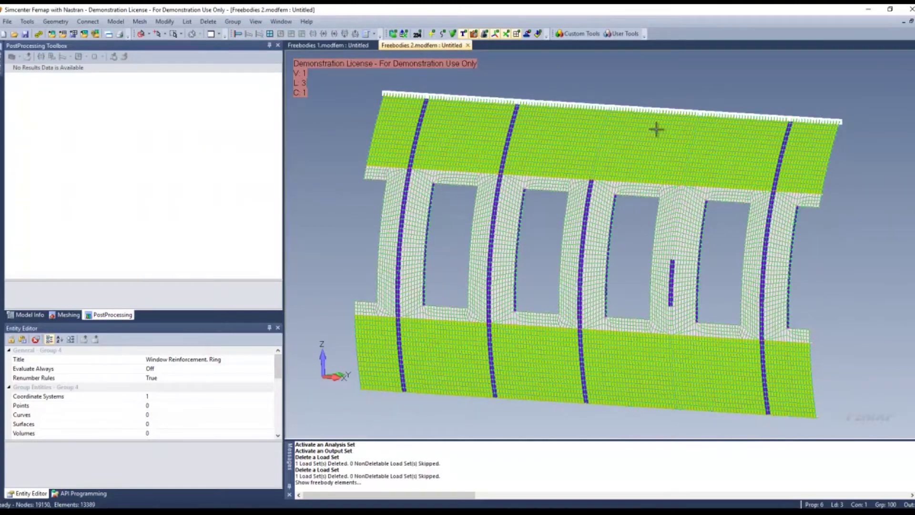
pyautogui.click(314, 46)
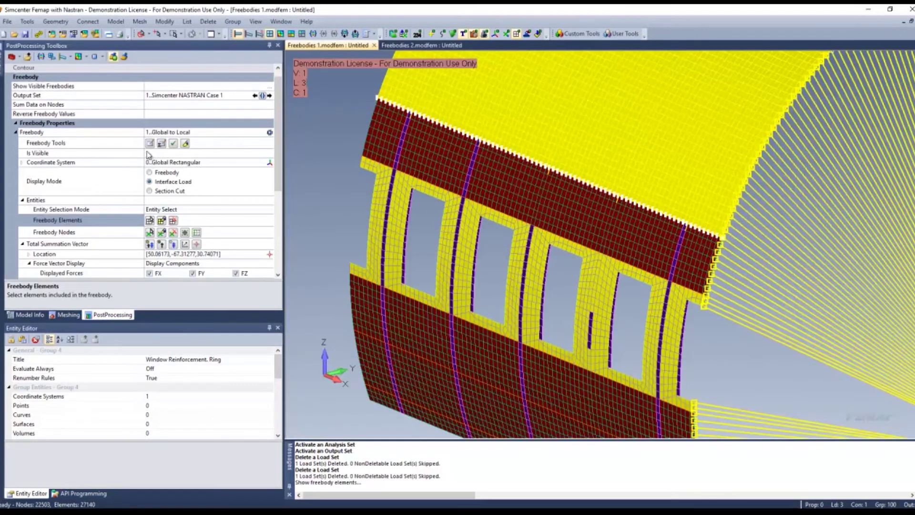
pyautogui.click(75, 153)
pyautogui.moveTo(429, 215); pyautogui.dragTo(712, 202, button='middle')
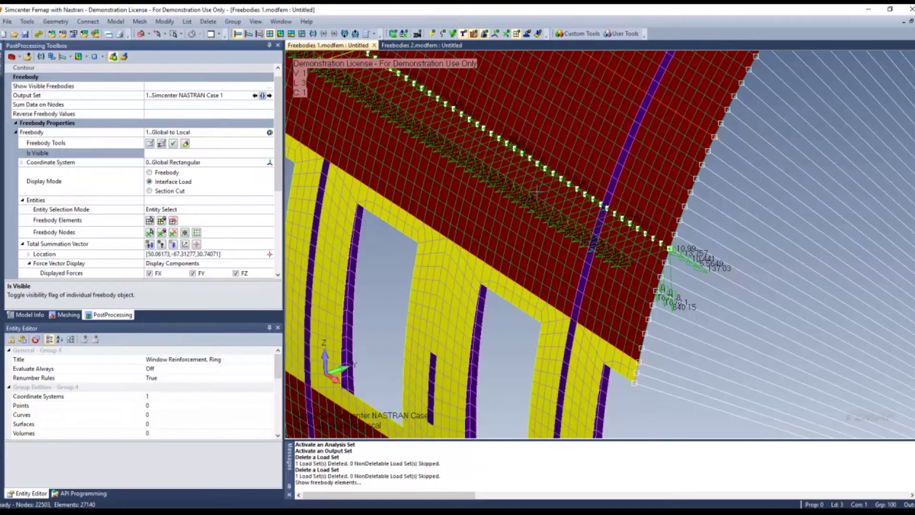
# Orbit the global model to check the interface loads, then go to the Freebodies 2.modfem tab.
pyautogui.moveTo(733, 256); pyautogui.dragTo(642, 270, button='middle')
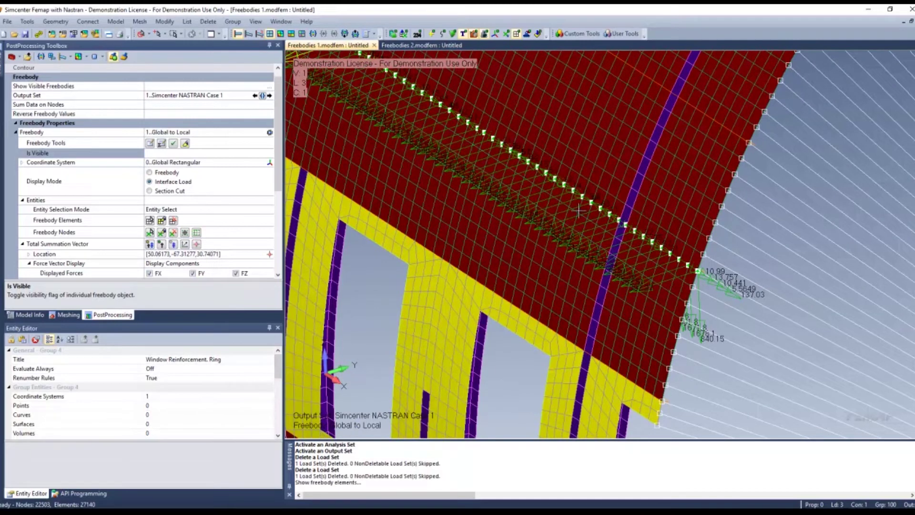
pyautogui.click(404, 45)
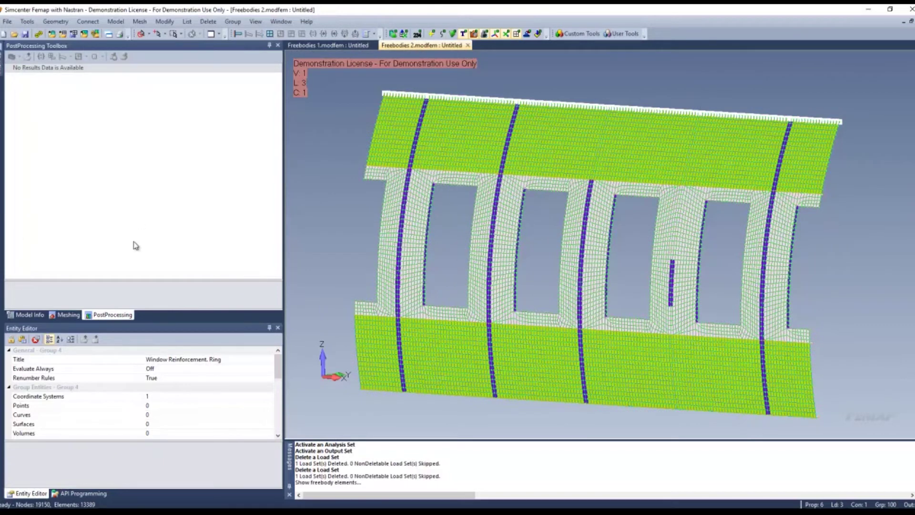
# Start the Create Load(s) from Freebody command in Freebodies 2.
pyautogui.click(28, 315)
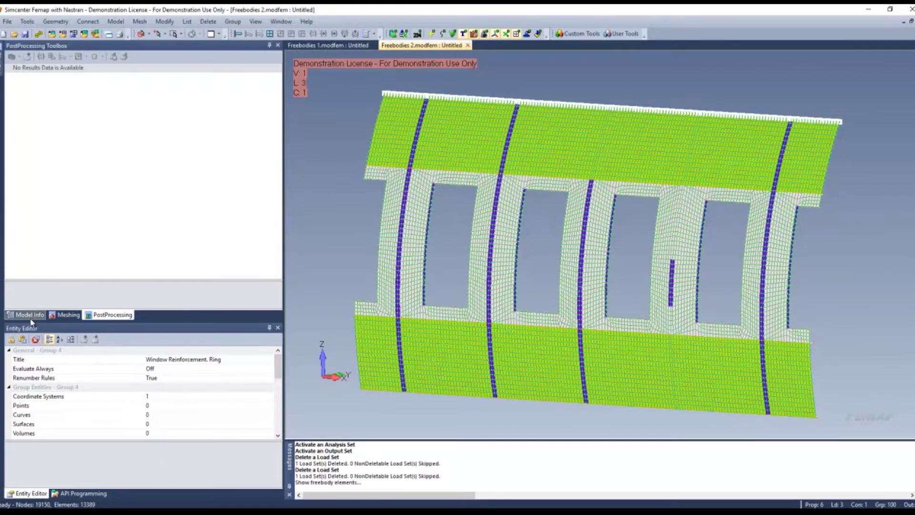
pyautogui.click(116, 22)
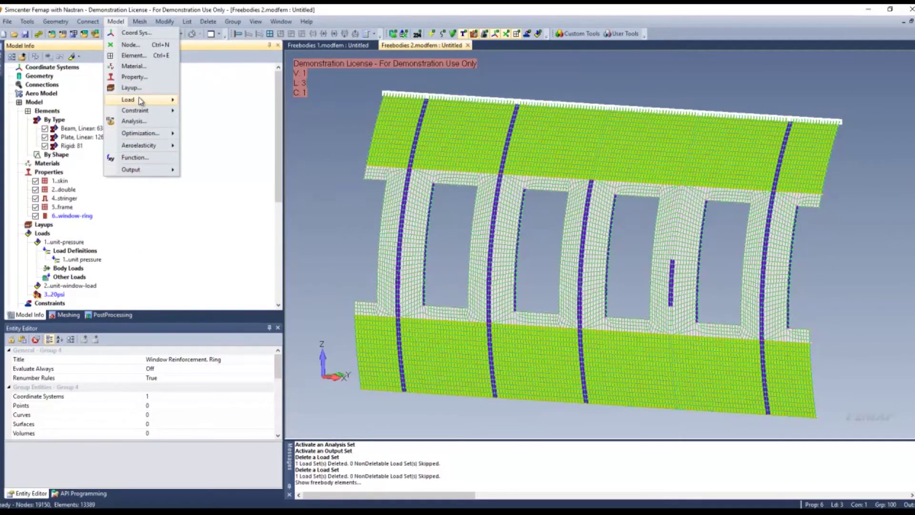
pyautogui.moveTo(138, 99)
pyautogui.click(220, 311)
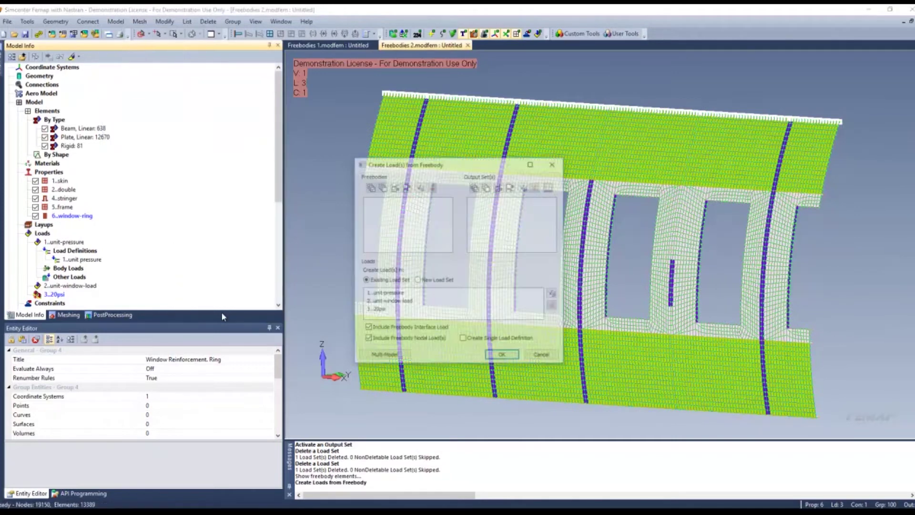
pyautogui.moveTo(419, 167); pyautogui.dragTo(395, 157)
# Source Global to Local forces and moments from Freebodies 1.modfem, accepting the unbalanced warning.
pyautogui.click(342, 349)
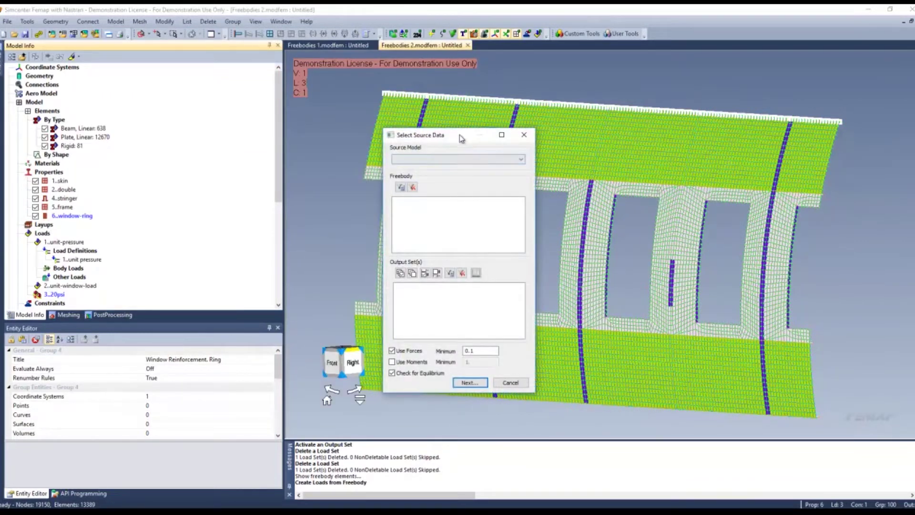
pyautogui.moveTo(460, 133); pyautogui.dragTo(385, 125)
pyautogui.click(386, 151)
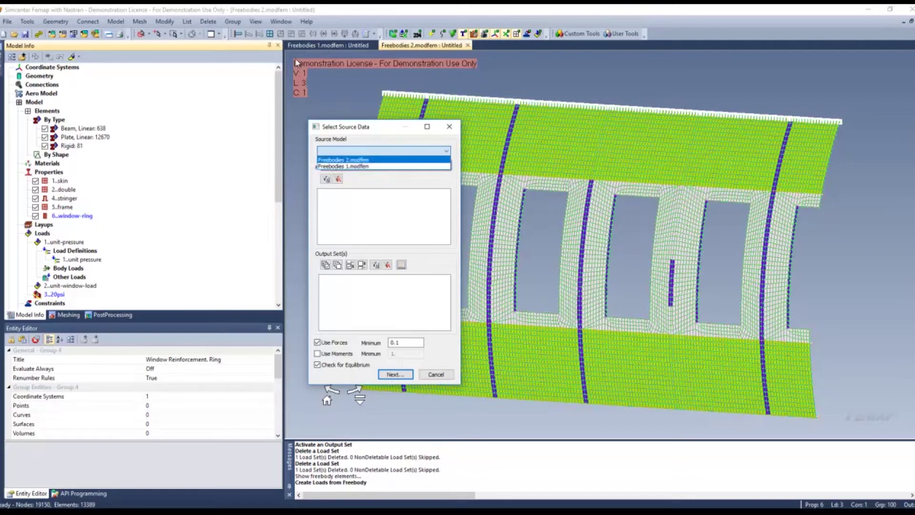
pyautogui.click(337, 166)
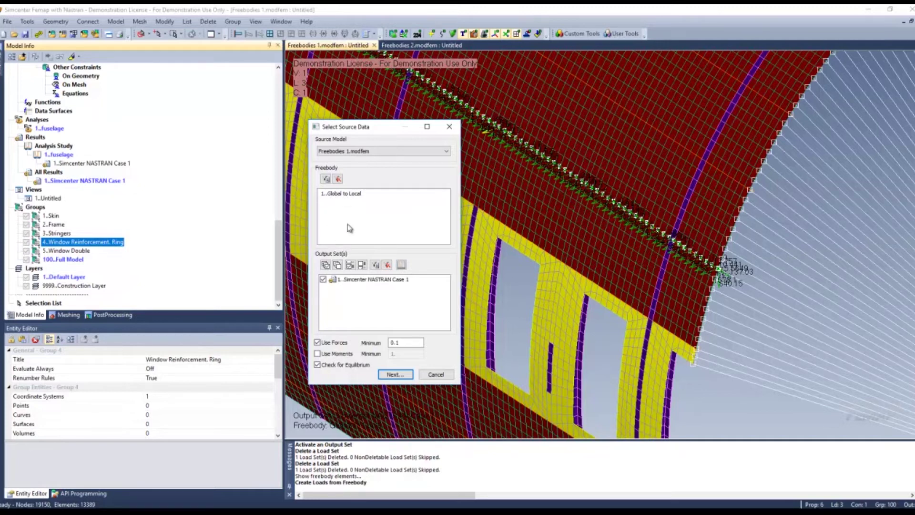
pyautogui.click(348, 195)
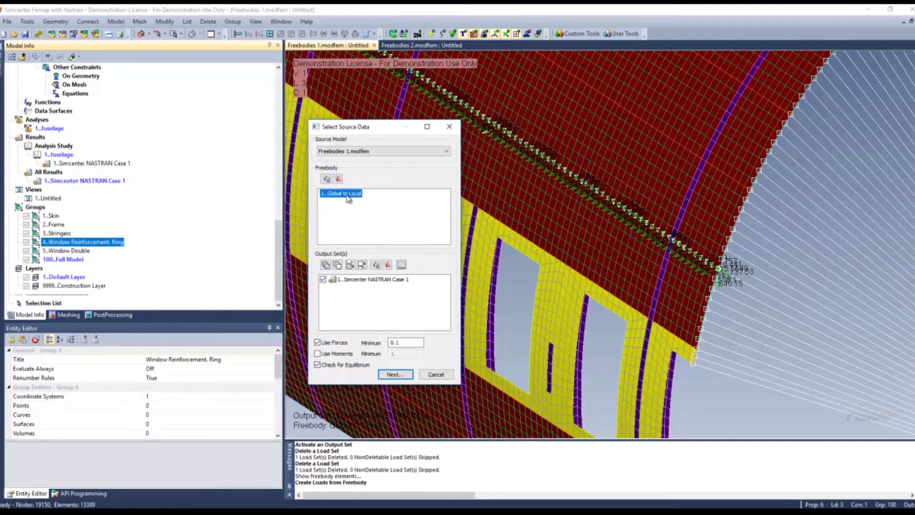
pyautogui.click(317, 354)
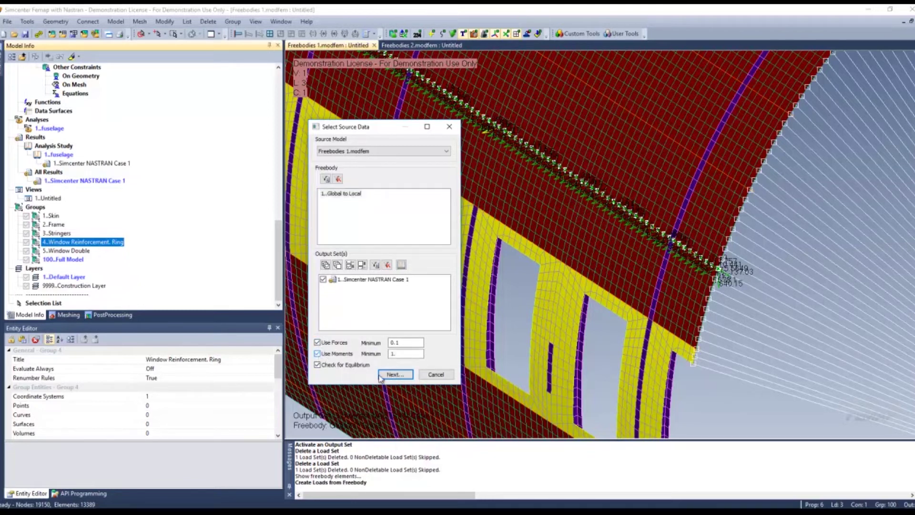
pyautogui.click(395, 375)
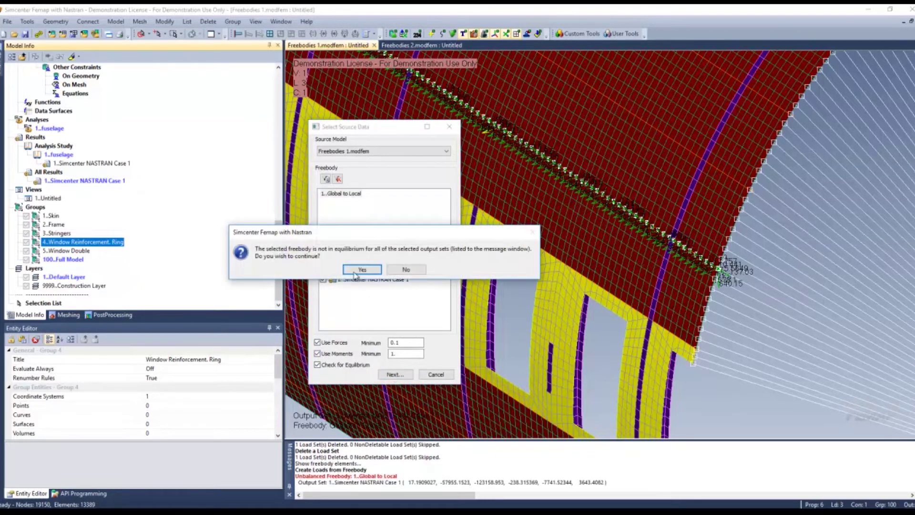
pyautogui.moveTo(337, 234); pyautogui.dragTo(423, 206)
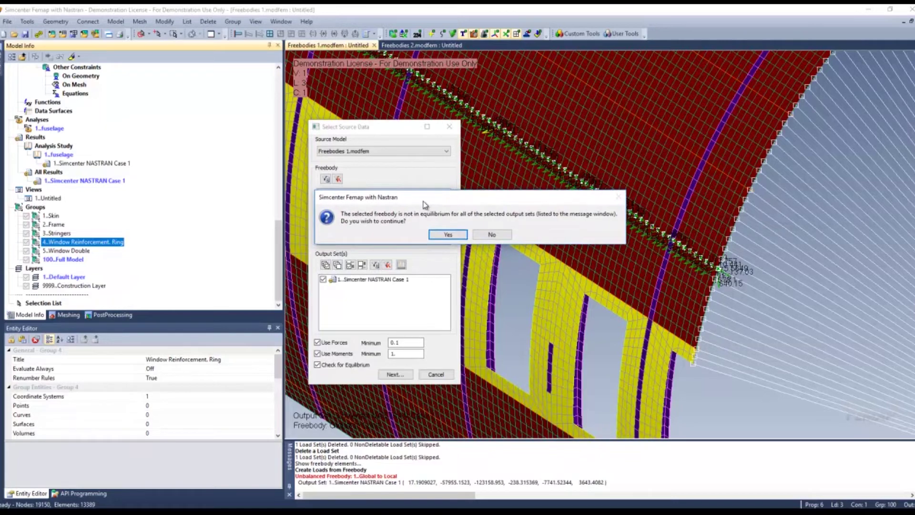
pyautogui.click(448, 234)
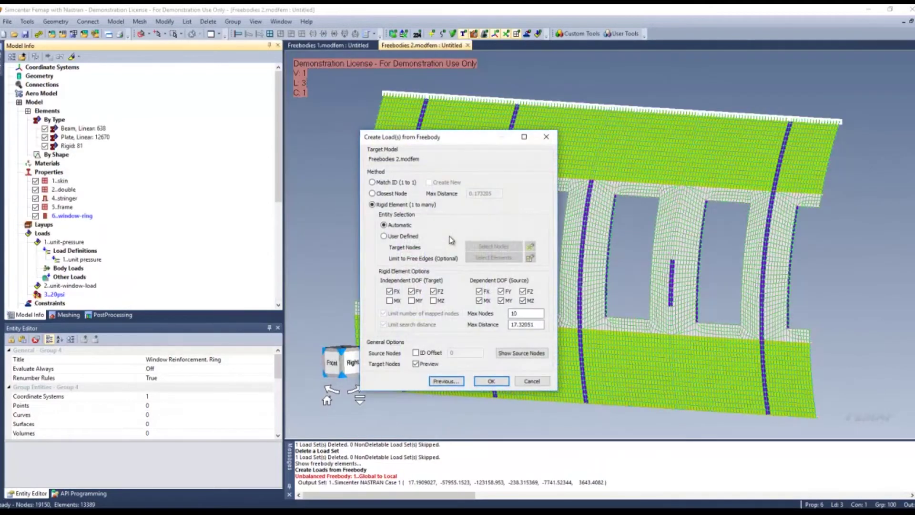
# Pick 247 end-edge nodes in the Right view as User Defined targets and confirm.
pyautogui.moveTo(464, 140); pyautogui.dragTo(290, 150)
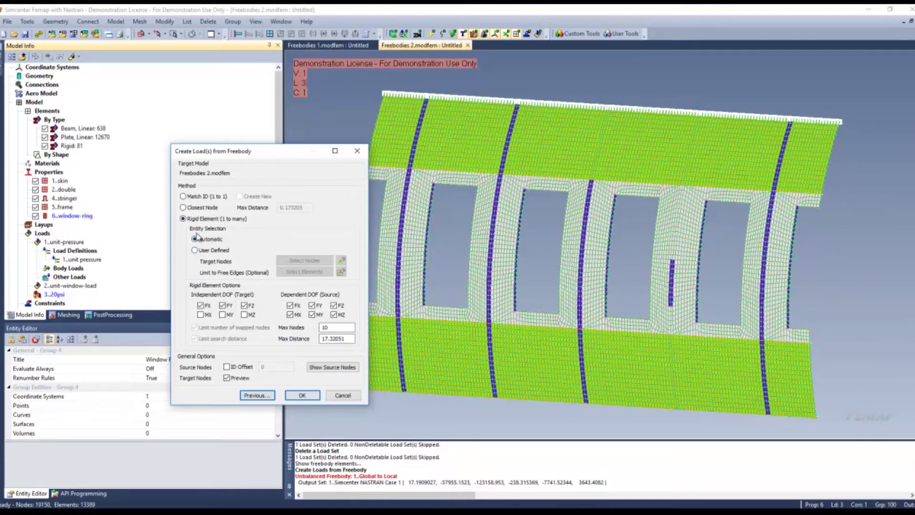
pyautogui.click(195, 250)
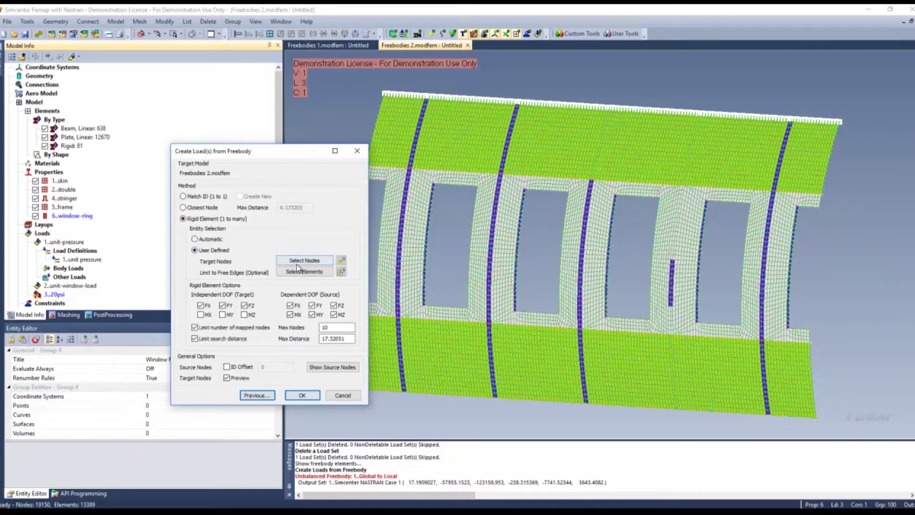
pyautogui.click(313, 263)
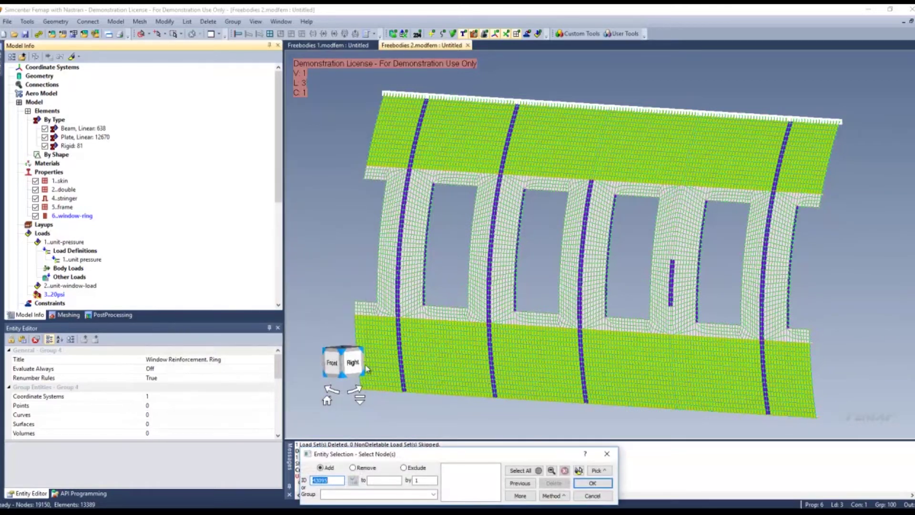
pyautogui.click(358, 371)
pyautogui.scroll(5, 576, 93)
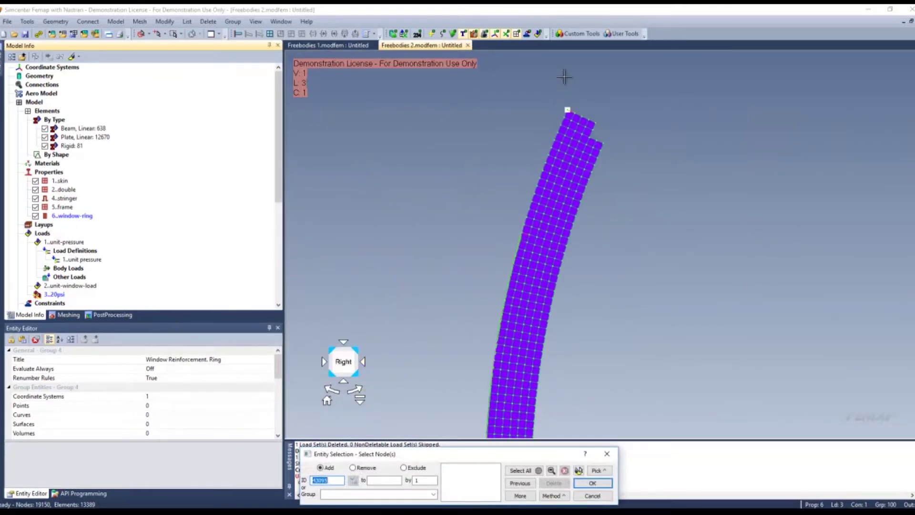
pyautogui.scroll(5, 575, 95)
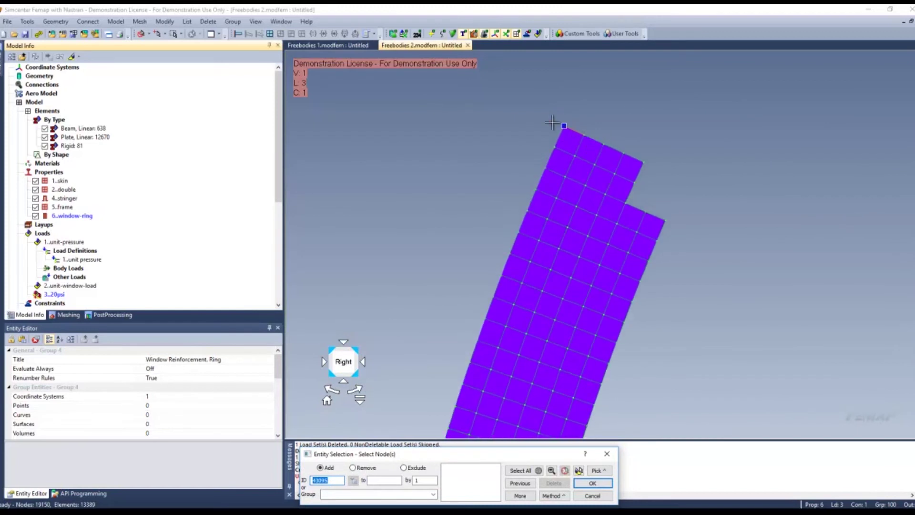
pyautogui.click(579, 137)
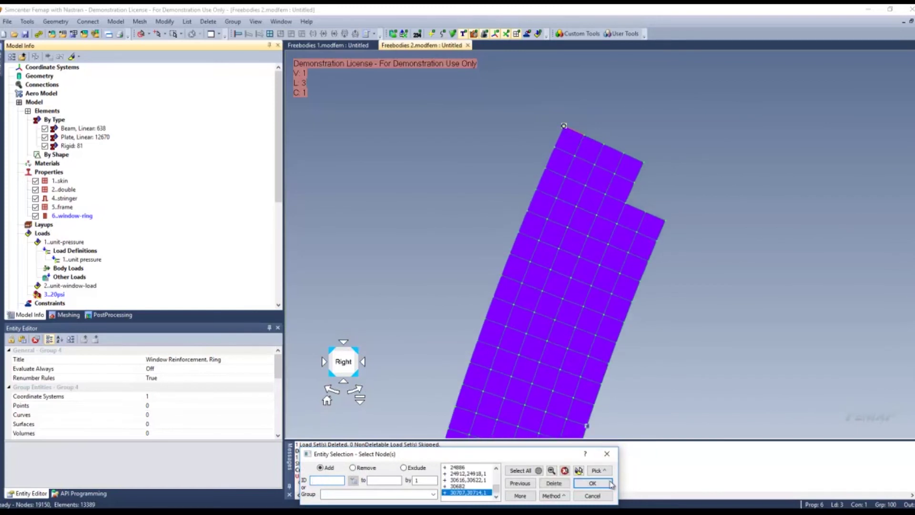
pyautogui.click(592, 483)
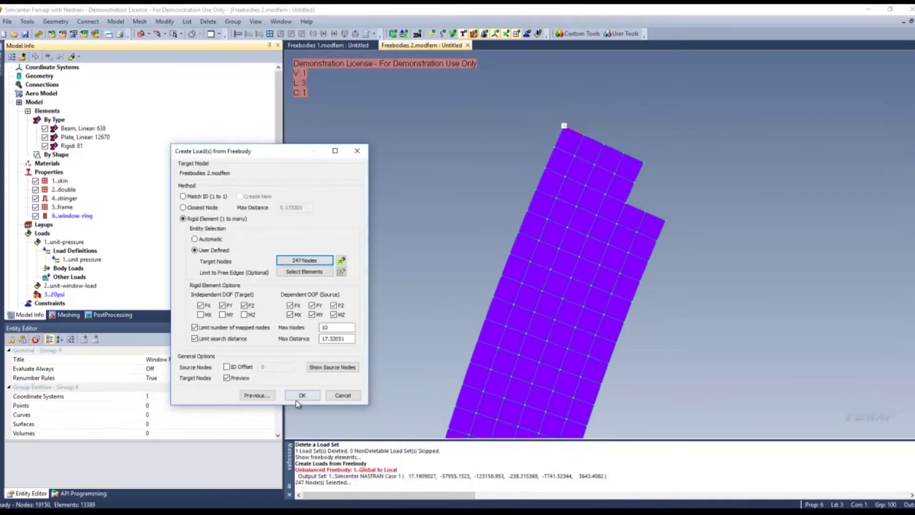
pyautogui.click(300, 395)
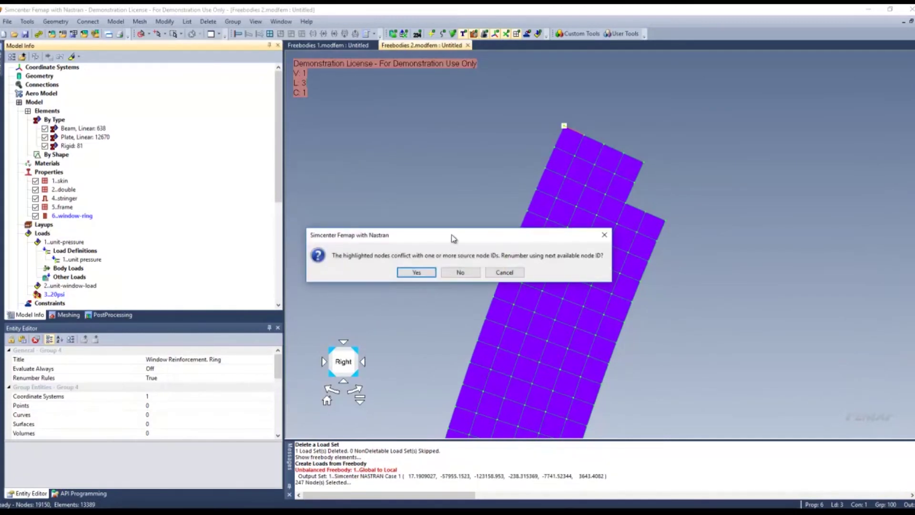
# Renumber conflicting source nodes, accept the target preview, and keep the RBE3 connectivity unedited.
pyautogui.moveTo(451, 235); pyautogui.dragTo(341, 216)
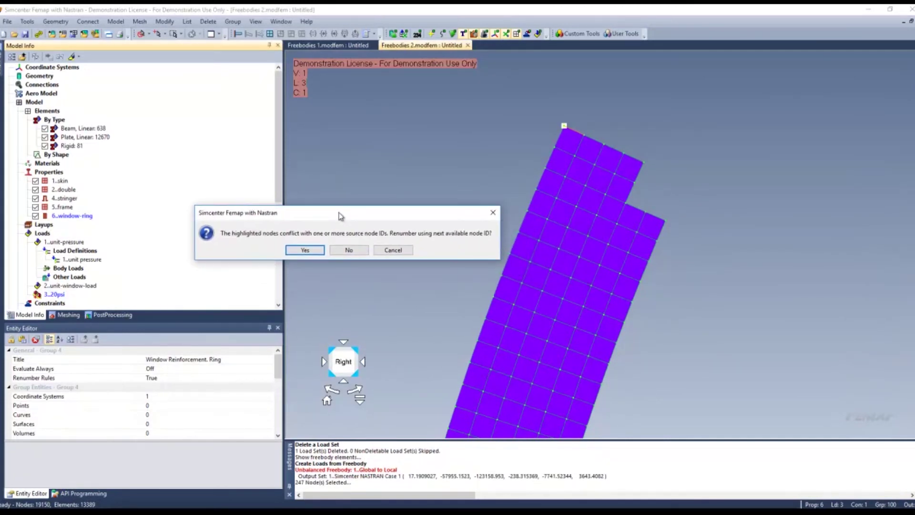
pyautogui.click(297, 251)
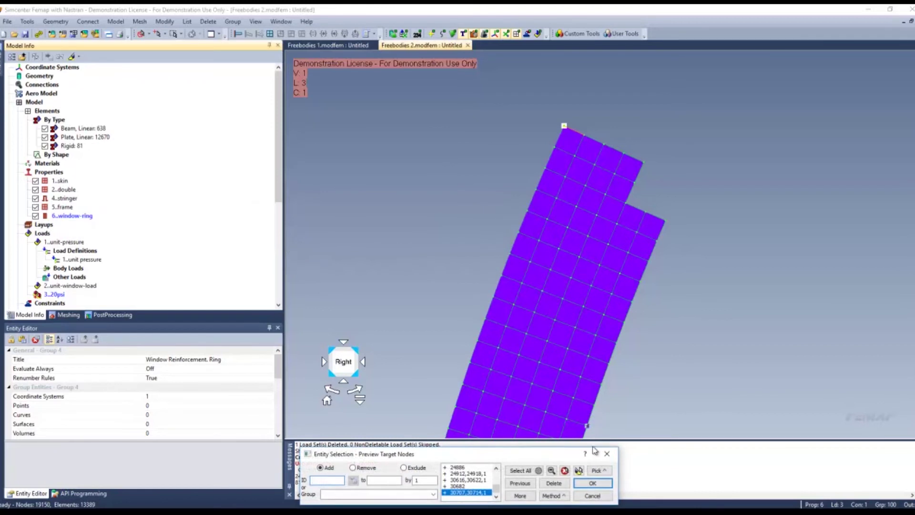
pyautogui.click(602, 483)
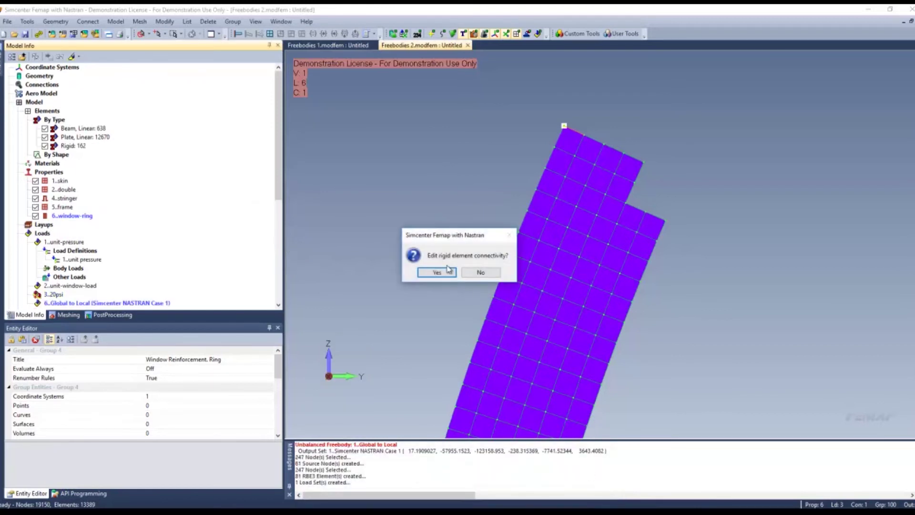
pyautogui.moveTo(462, 238); pyautogui.dragTo(396, 224)
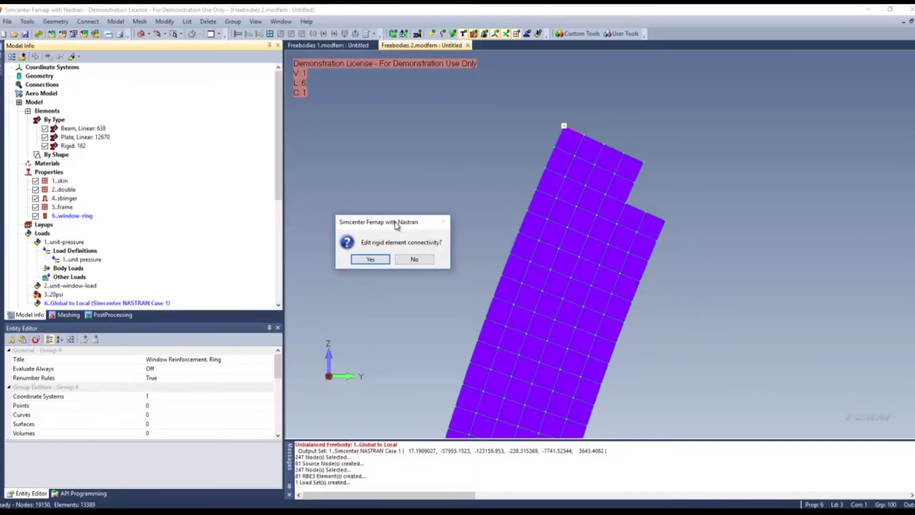
pyautogui.click(420, 260)
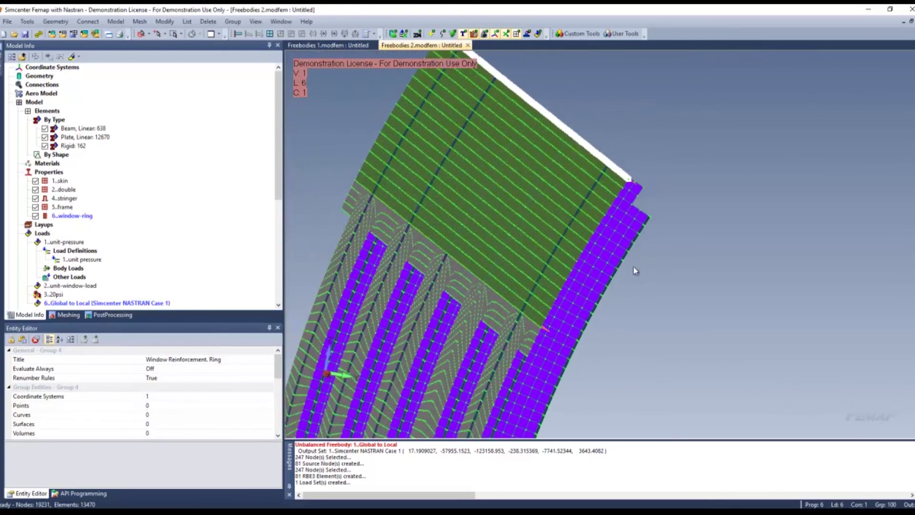
# Show the constraints and hide the elements so only nodes and loads remain.
pyautogui.scroll(-5, 126, 212)
pyautogui.click(526, 34)
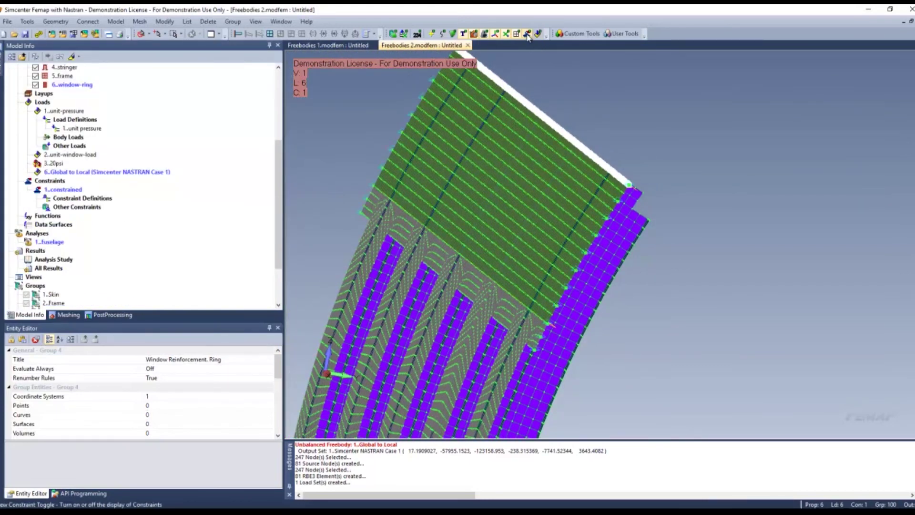
pyautogui.moveTo(548, 139); pyautogui.dragTo(500, 147, button='middle')
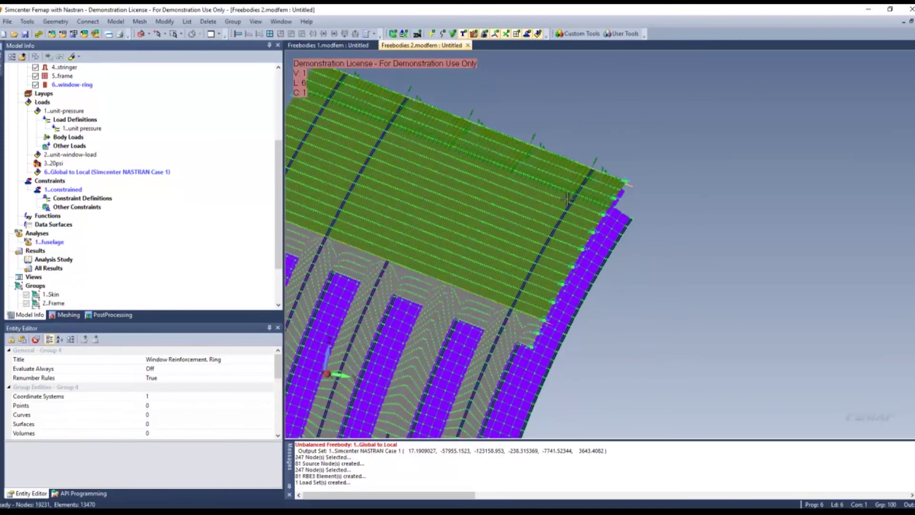
pyautogui.click(517, 35)
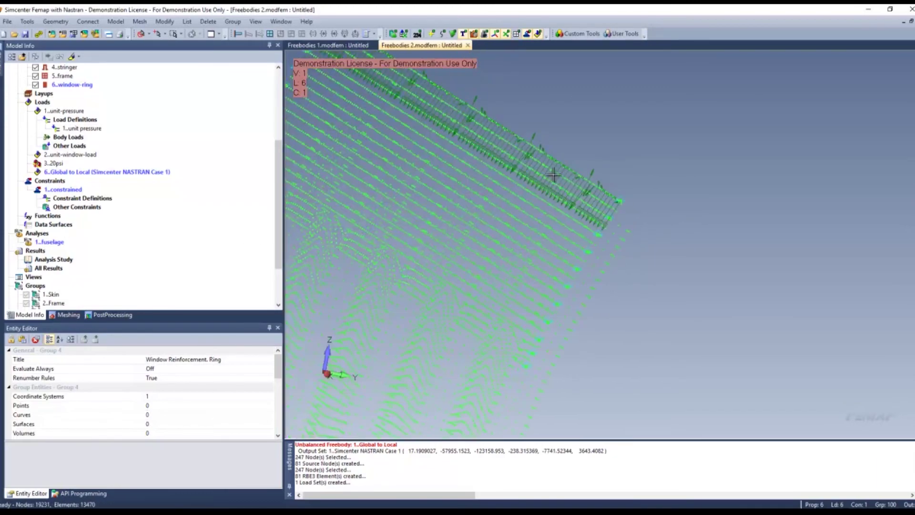
# Rotate and zoom to inspect the mapped load vectors and RBE3s along the panel edge.
pyautogui.scroll(5, 560, 138)
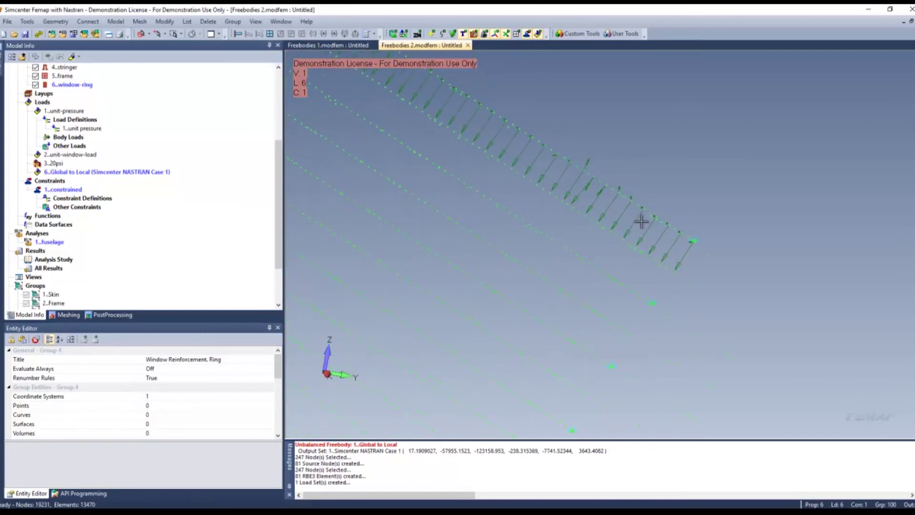
pyautogui.moveTo(642, 219); pyautogui.dragTo(647, 247, button='middle')
pyautogui.scroll(-5, 647, 246)
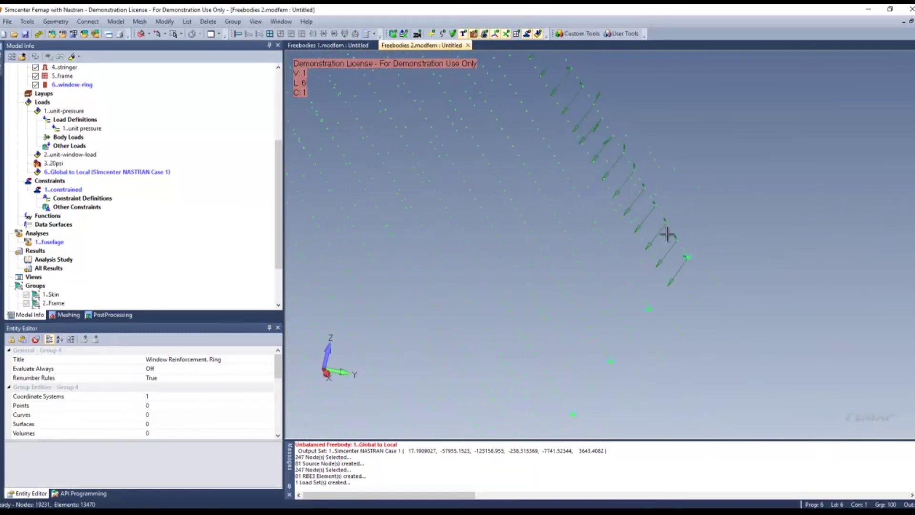
pyautogui.moveTo(599, 223); pyautogui.dragTo(575, 215, button='middle')
pyautogui.scroll(5, 597, 287)
pyautogui.scroll(3, 517, 234)
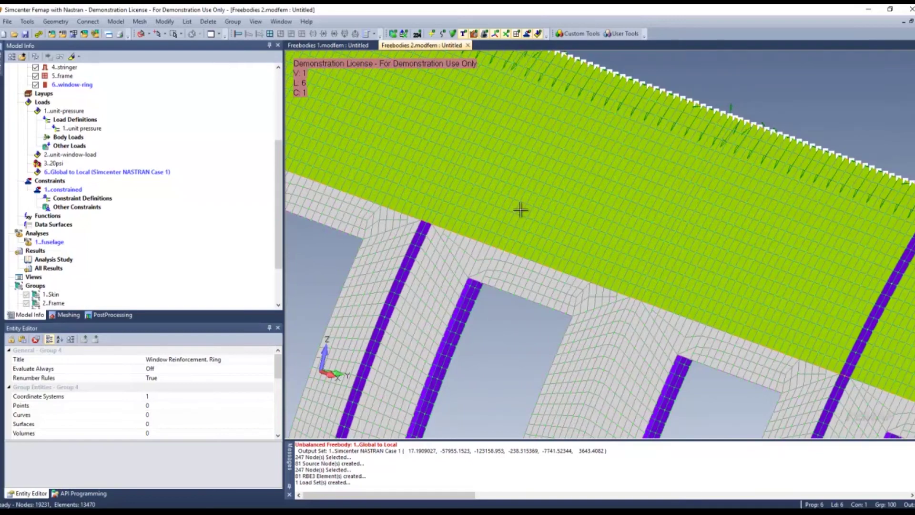
pyautogui.moveTo(521, 208); pyautogui.dragTo(554, 195, button='middle')
pyautogui.scroll(-8, 554, 195)
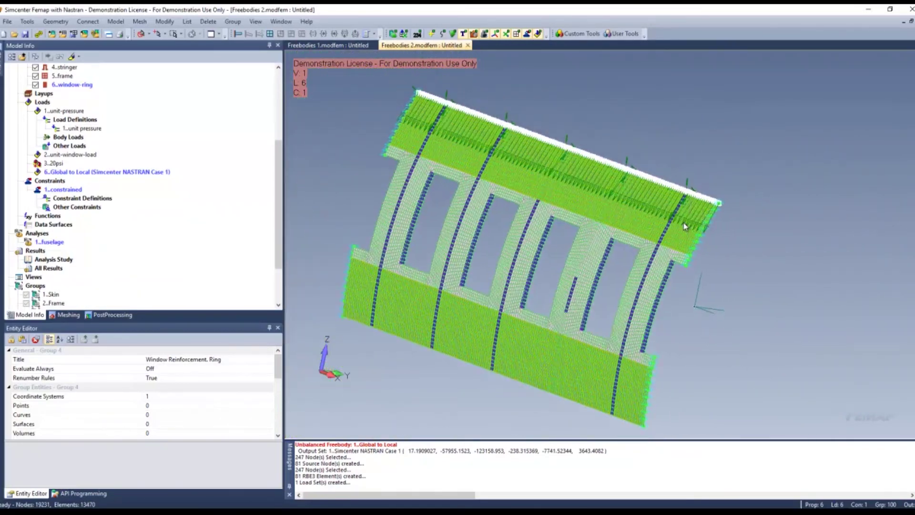